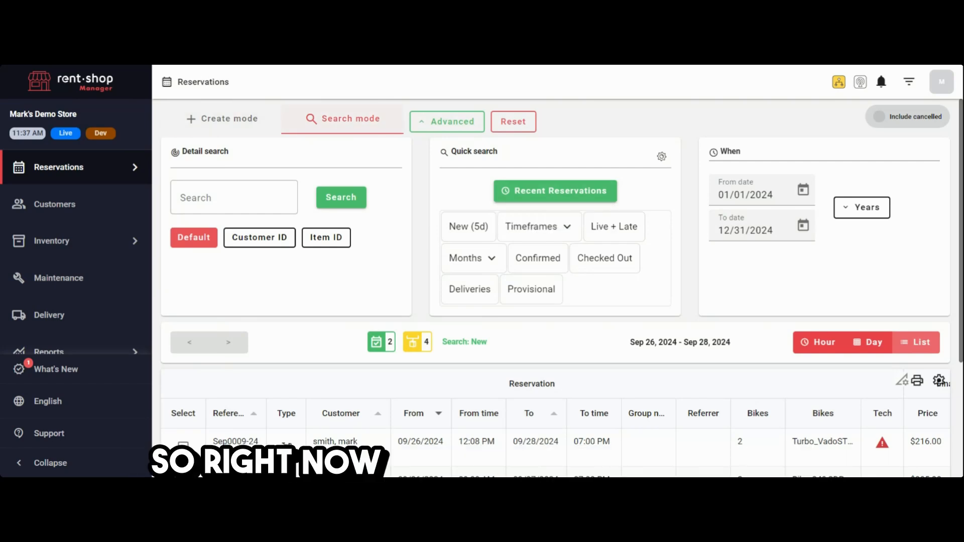
- List the new reservations from the last 5 days and look through their booking, finance and stage columns
{"action": "left_click", "coordinate": [360, 120]}
{"action": "mouse_move", "coordinate": [91, 181]}
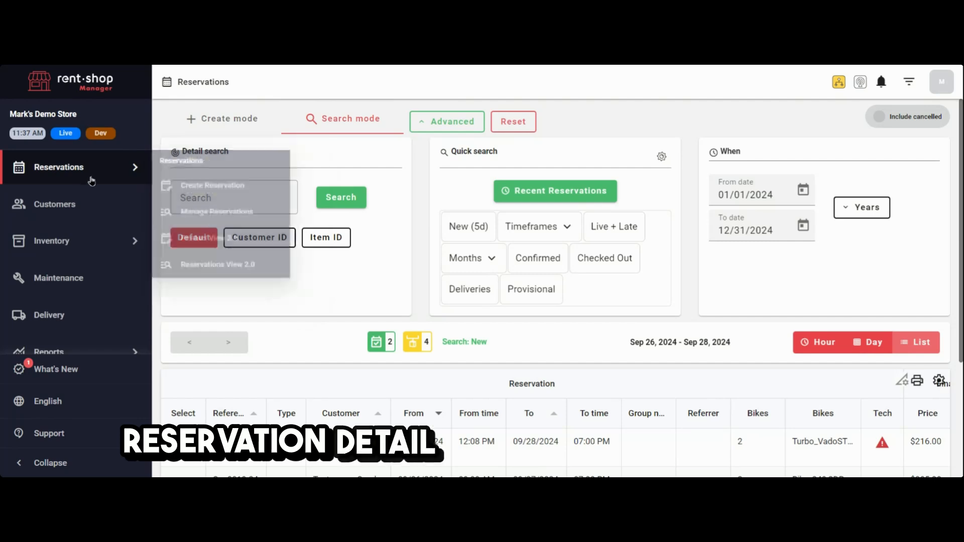
{"action": "left_click", "coordinate": [471, 228]}
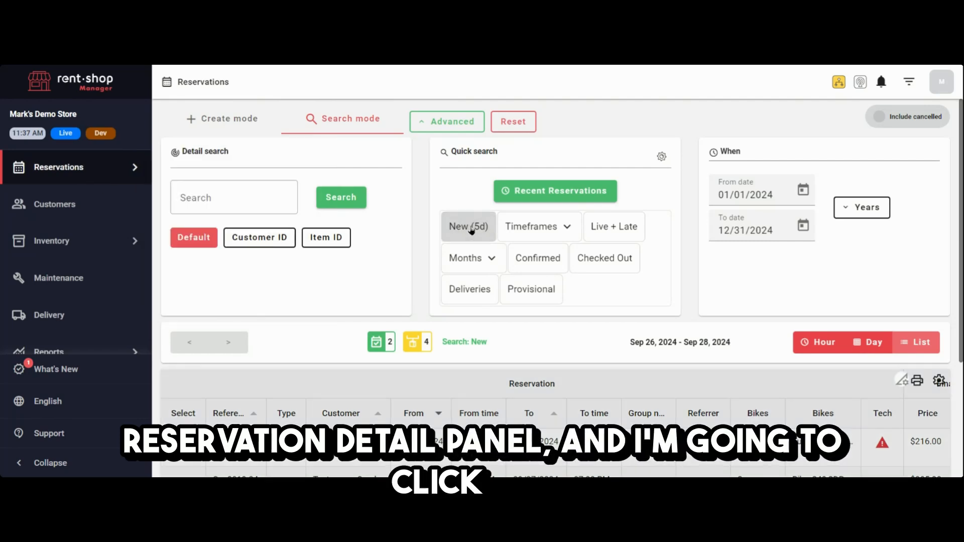
{"action": "scroll", "coordinate": [424, 226], "scroll_direction": "down", "scroll_amount": 3}
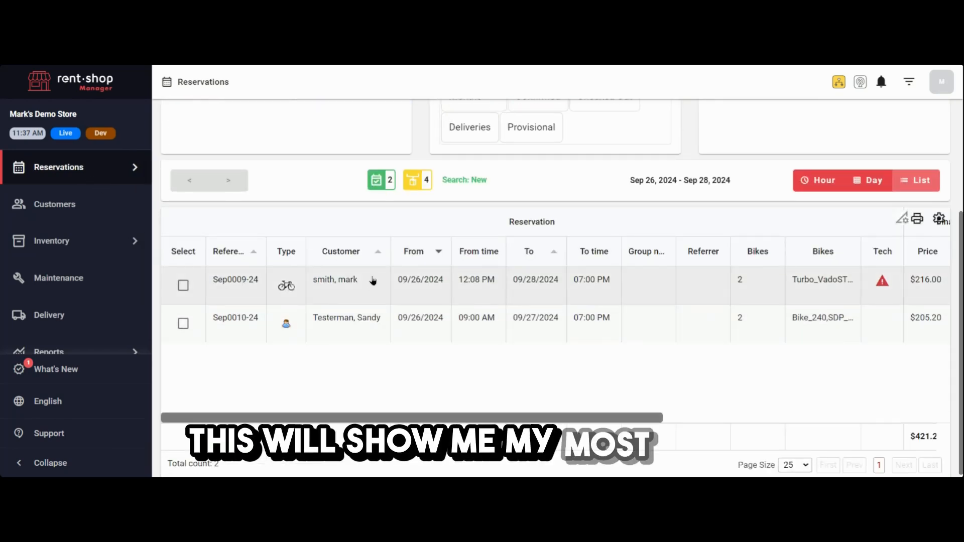
{"action": "left_click_drag", "start_coordinate": [385, 418], "coordinate": [635, 432]}
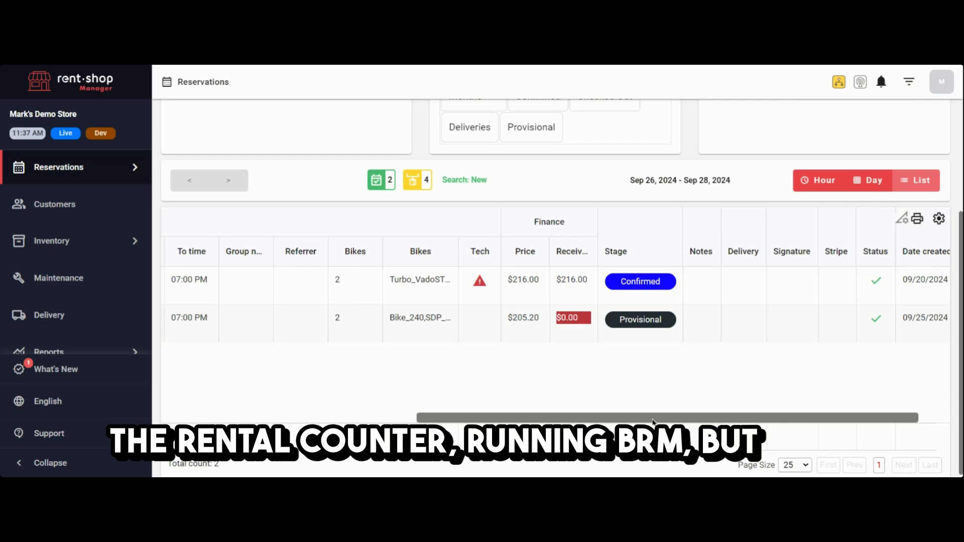
{"action": "left_click_drag", "start_coordinate": [653, 422], "coordinate": [415, 423]}
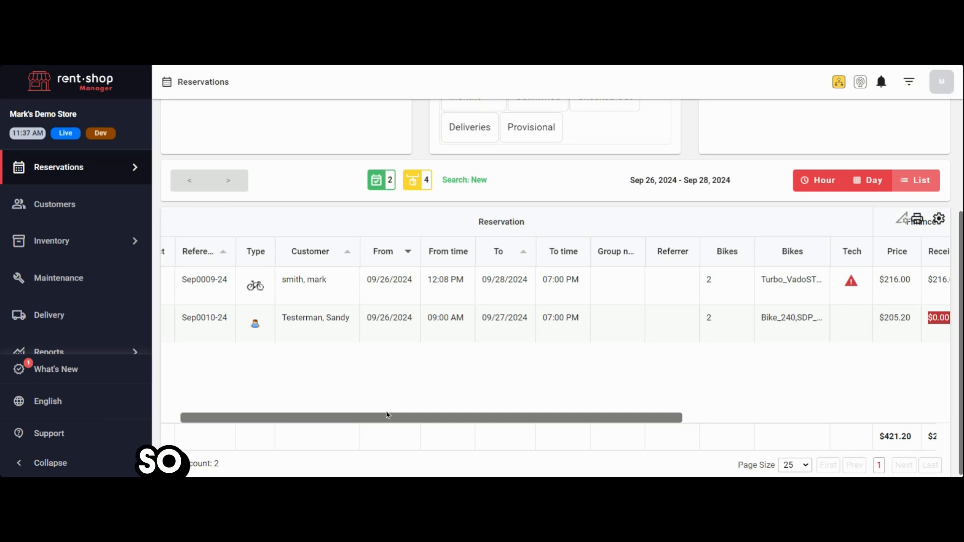
- In Maintenance, show the item categories, filter by Gravel to examine those bikes, and clear the filter
{"action": "left_click", "coordinate": [59, 283]}
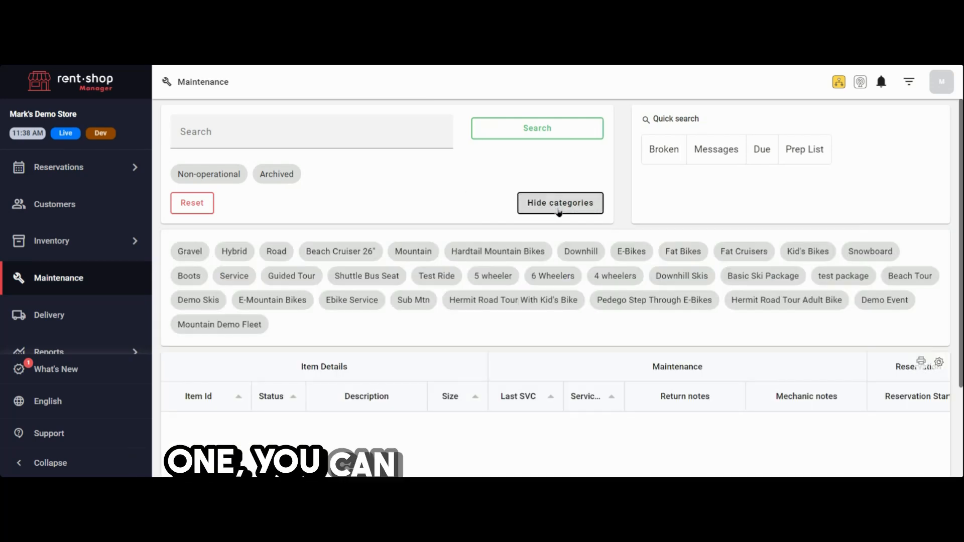
{"action": "left_click", "coordinate": [557, 207]}
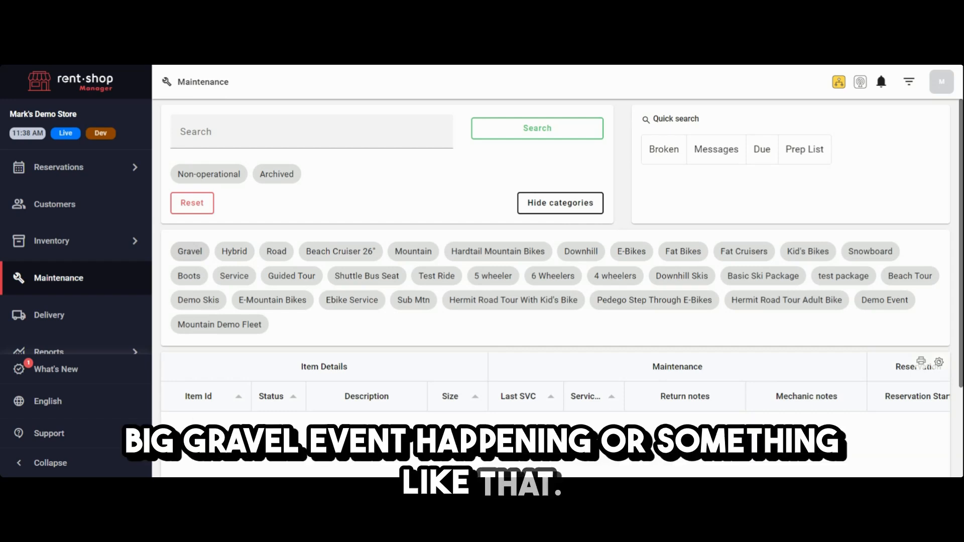
{"action": "left_click", "coordinate": [200, 255]}
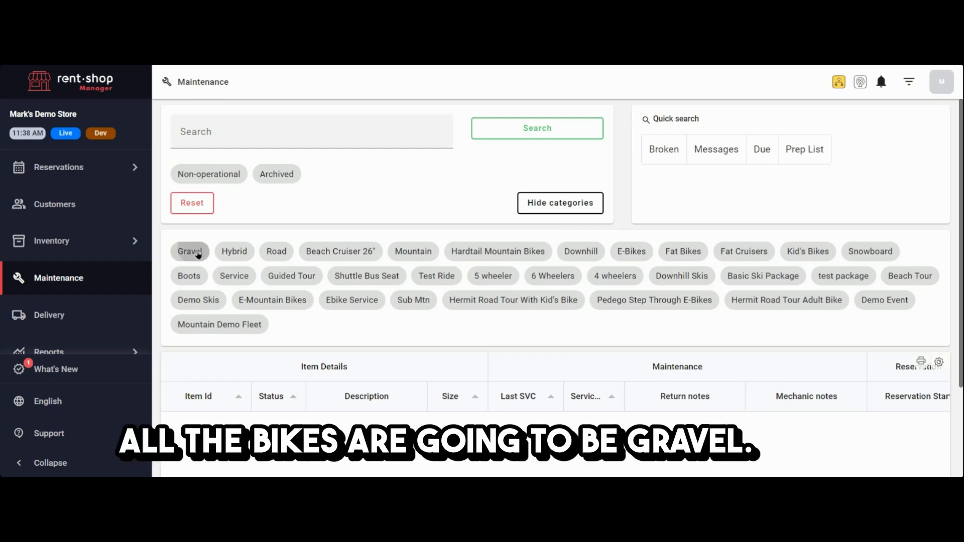
{"action": "scroll", "coordinate": [342, 345], "scroll_direction": "down", "scroll_amount": 2}
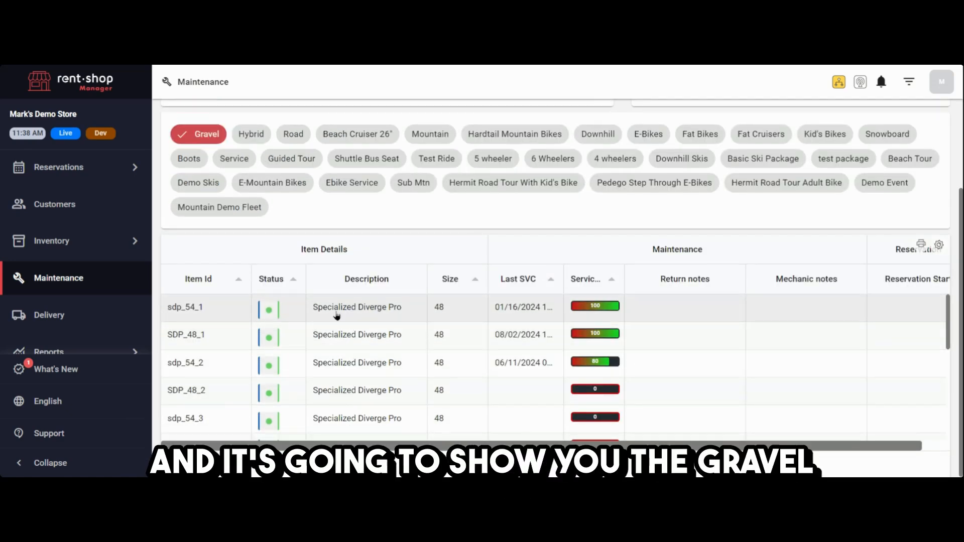
{"action": "scroll", "coordinate": [381, 313], "scroll_direction": "up", "scroll_amount": 2}
{"action": "scroll", "coordinate": [399, 315], "scroll_direction": "up", "scroll_amount": 1}
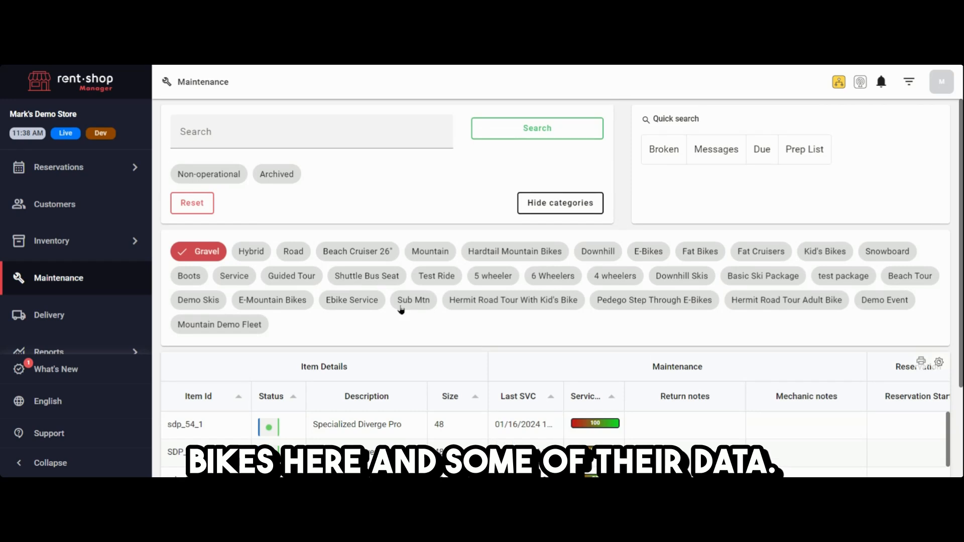
{"action": "left_click", "coordinate": [185, 253]}
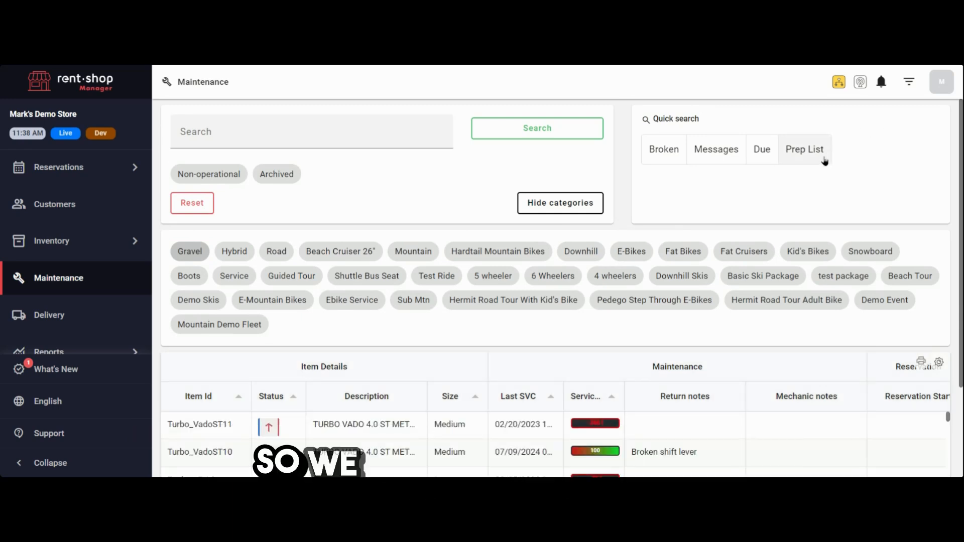
- Show the maintenance prep list with a 3-day upcoming horizon and expand the provisional reservation's bike details
{"action": "left_click", "coordinate": [804, 149]}
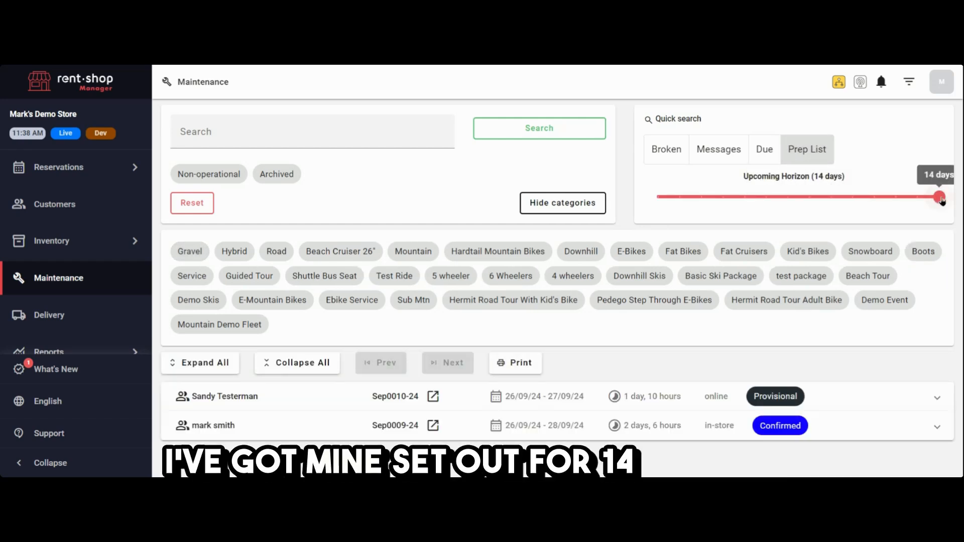
{"action": "left_click_drag", "start_coordinate": [942, 201], "coordinate": [702, 199]}
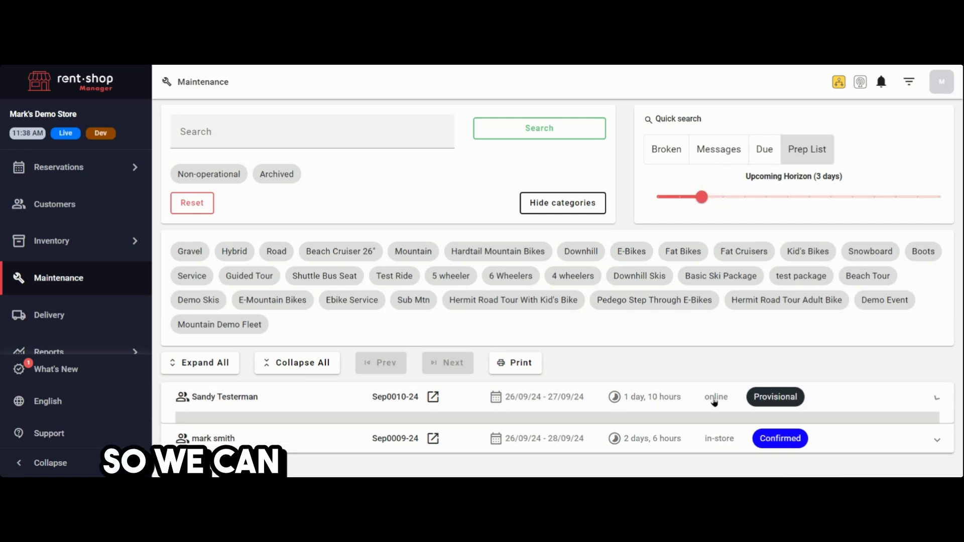
{"action": "left_click", "coordinate": [714, 398]}
{"action": "scroll", "coordinate": [234, 382], "scroll_direction": "down", "scroll_amount": 3}
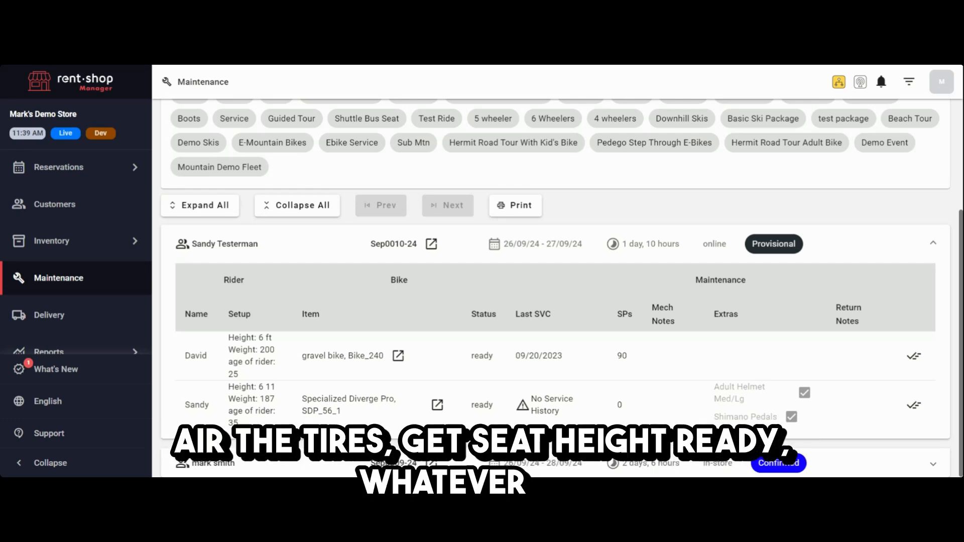
- Mark both bikes in the provisional reservation, Bike_240 and SDP_56_1, as prepped
{"action": "left_click", "coordinate": [914, 358]}
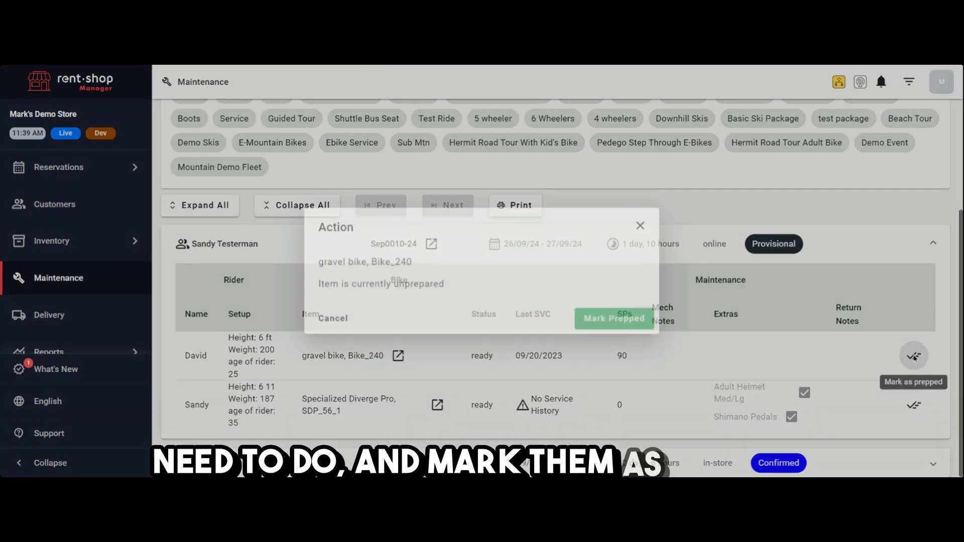
{"action": "left_click", "coordinate": [625, 321]}
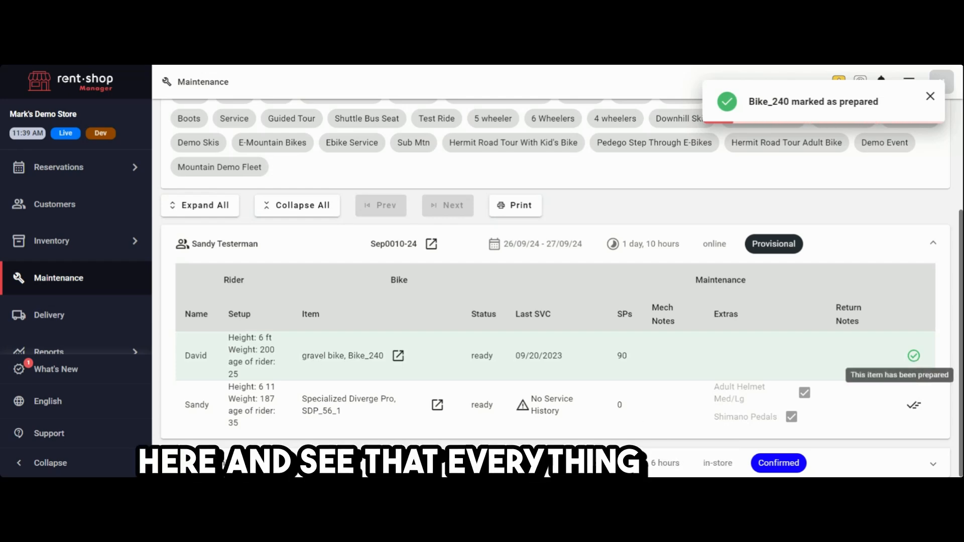
{"action": "left_click", "coordinate": [915, 410]}
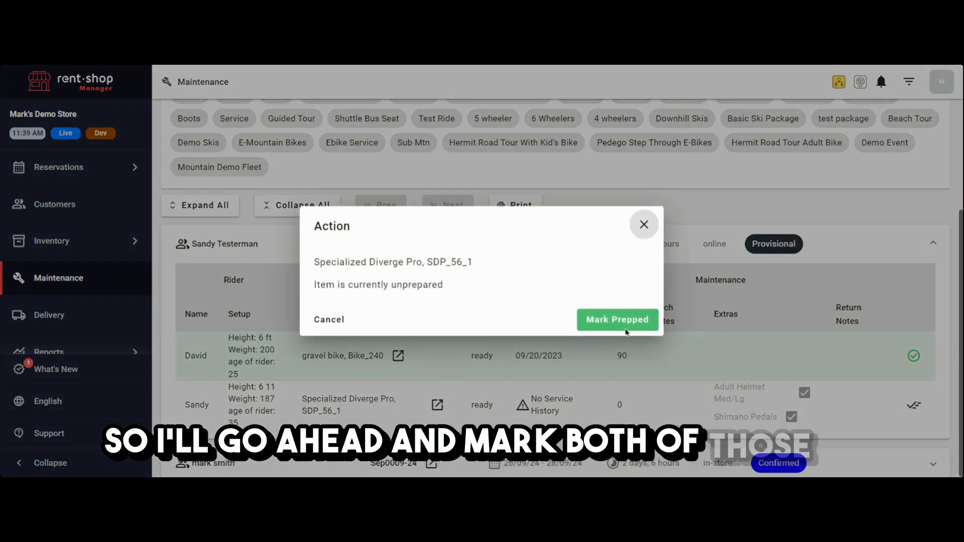
{"action": "left_click", "coordinate": [617, 319]}
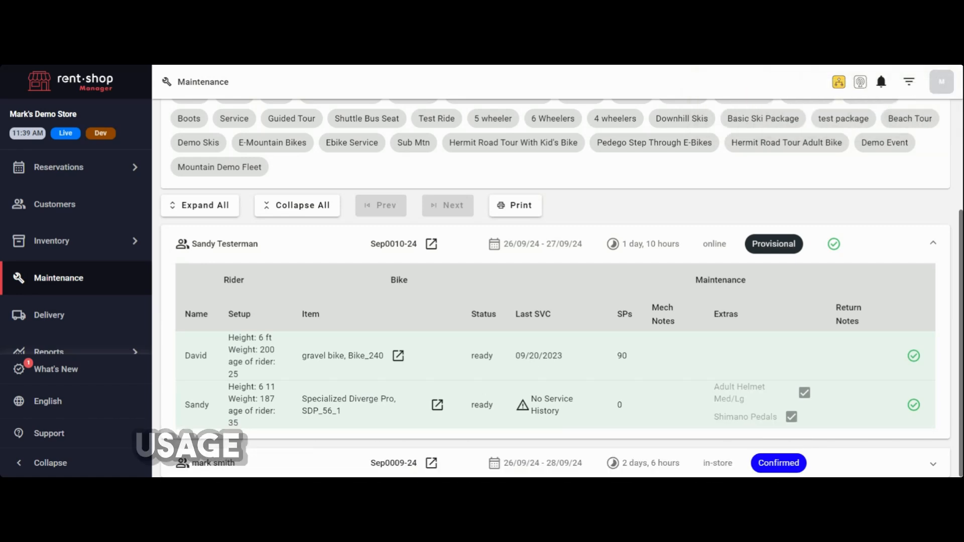
- Run the maintenance quick search for broken items and look through the resulting list
{"action": "scroll", "coordinate": [584, 352], "scroll_direction": "up", "scroll_amount": 4}
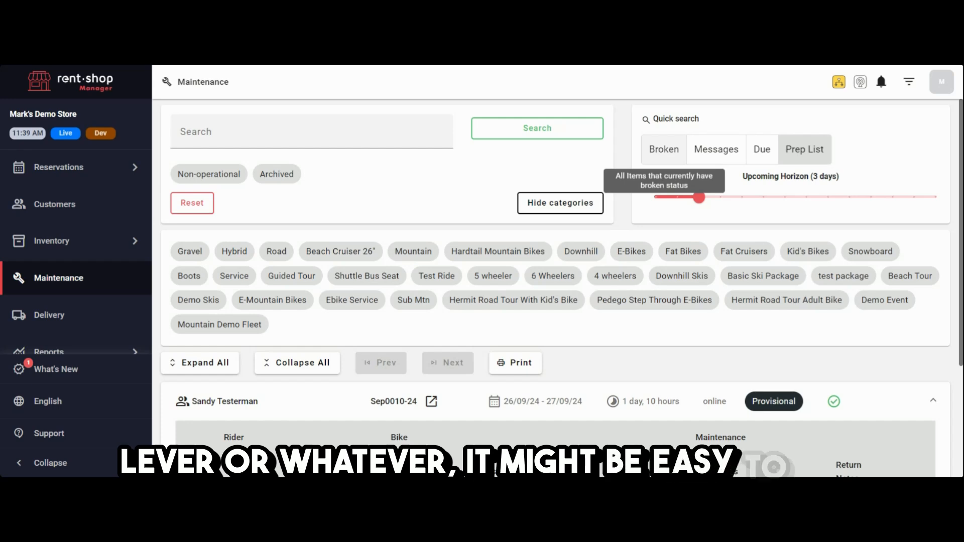
{"action": "left_click", "coordinate": [668, 151]}
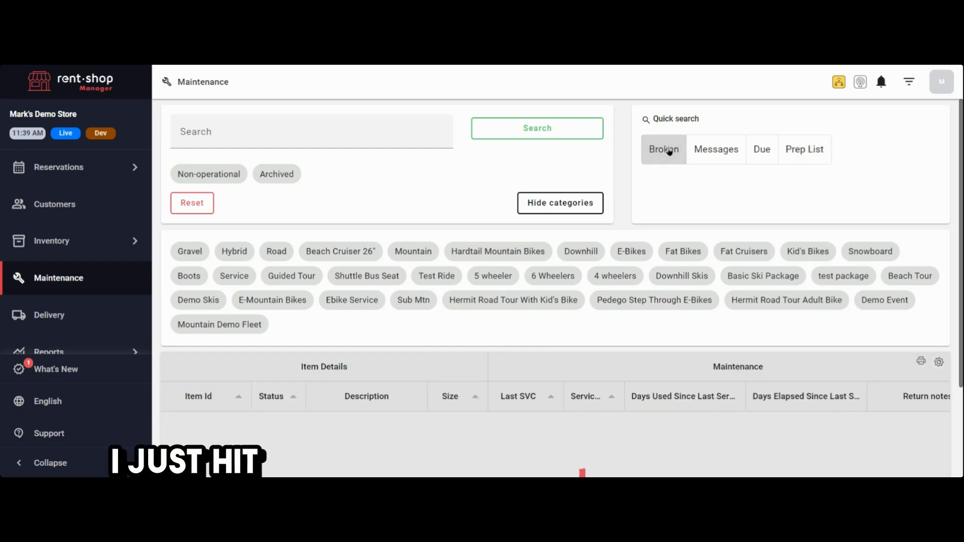
{"action": "scroll", "coordinate": [216, 196], "scroll_direction": "down", "scroll_amount": 2}
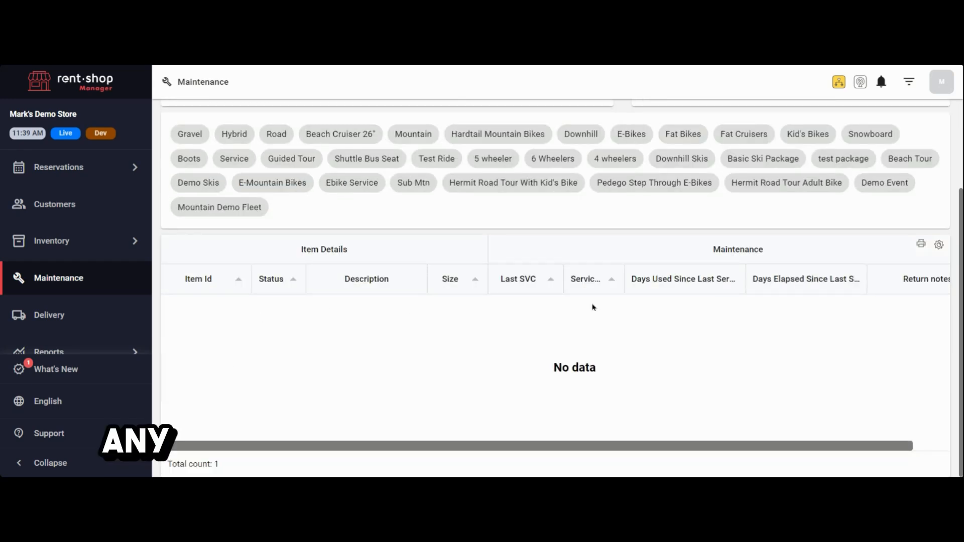
{"action": "scroll", "coordinate": [746, 302], "scroll_direction": "up", "scroll_amount": 2}
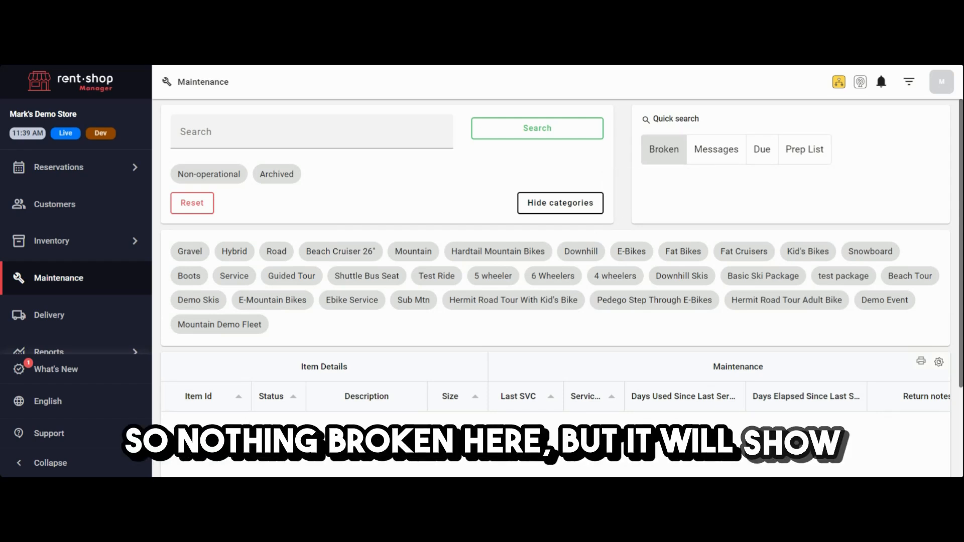
{"action": "scroll", "coordinate": [321, 381], "scroll_direction": "down", "scroll_amount": 2}
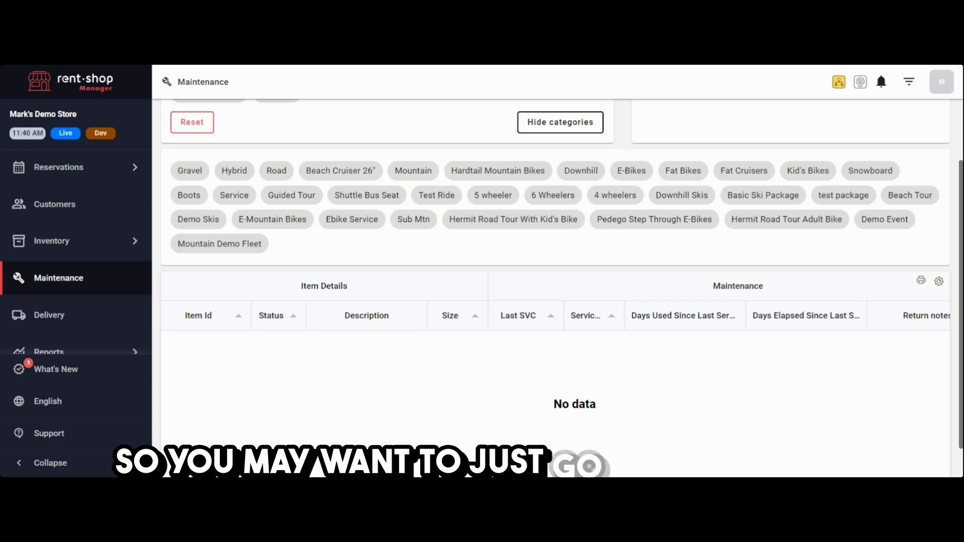
{"action": "scroll", "coordinate": [435, 351], "scroll_direction": "up", "scroll_amount": 2}
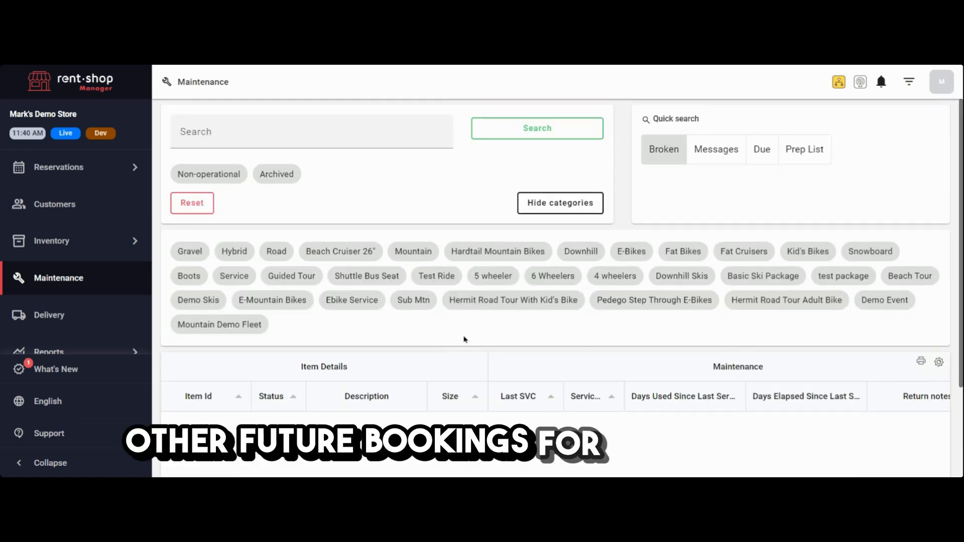
- List the maintenance items that have messages and open the Turbo_VadoST10 item with the broken shift lever note
{"action": "left_click", "coordinate": [718, 158]}
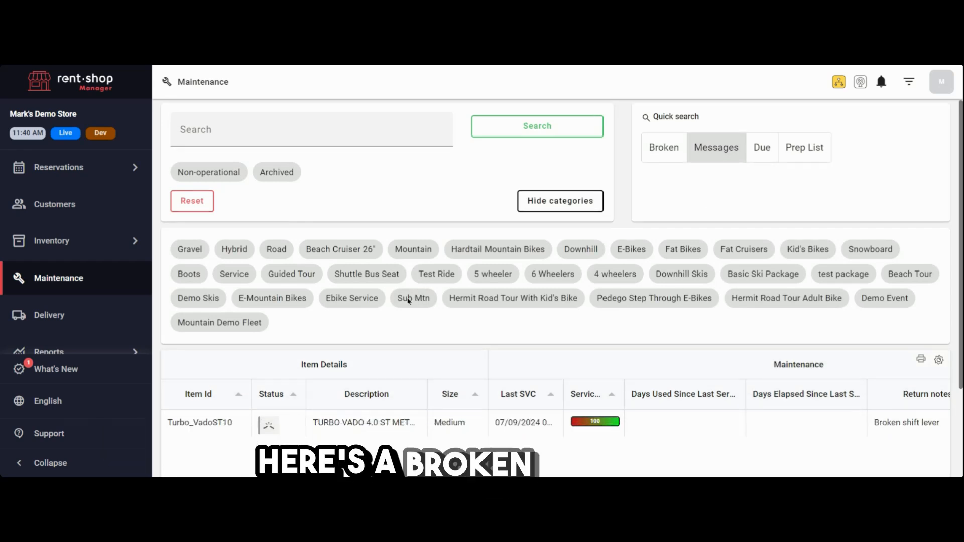
{"action": "scroll", "coordinate": [409, 297], "scroll_direction": "down", "scroll_amount": 2}
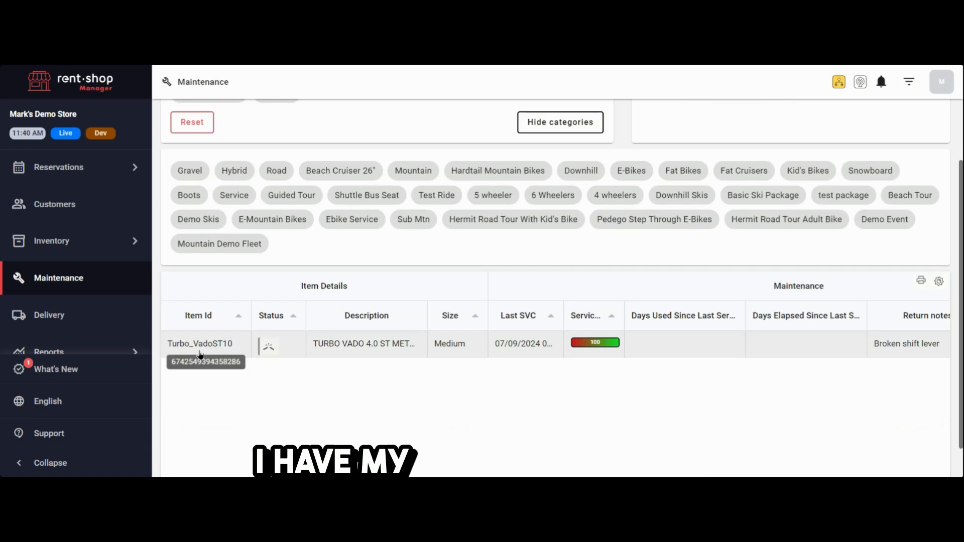
{"action": "scroll", "coordinate": [376, 351], "scroll_direction": "down", "scroll_amount": 1}
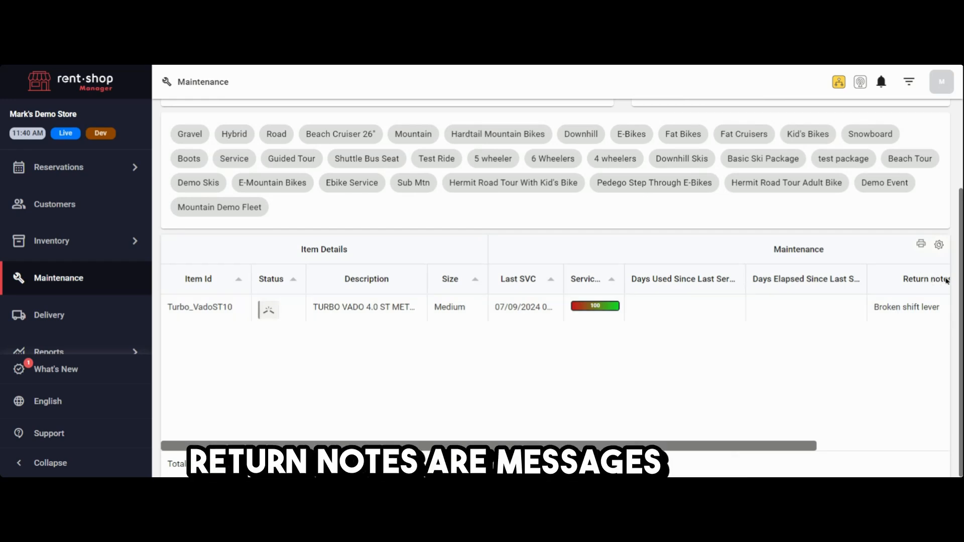
{"action": "left_click", "coordinate": [270, 310]}
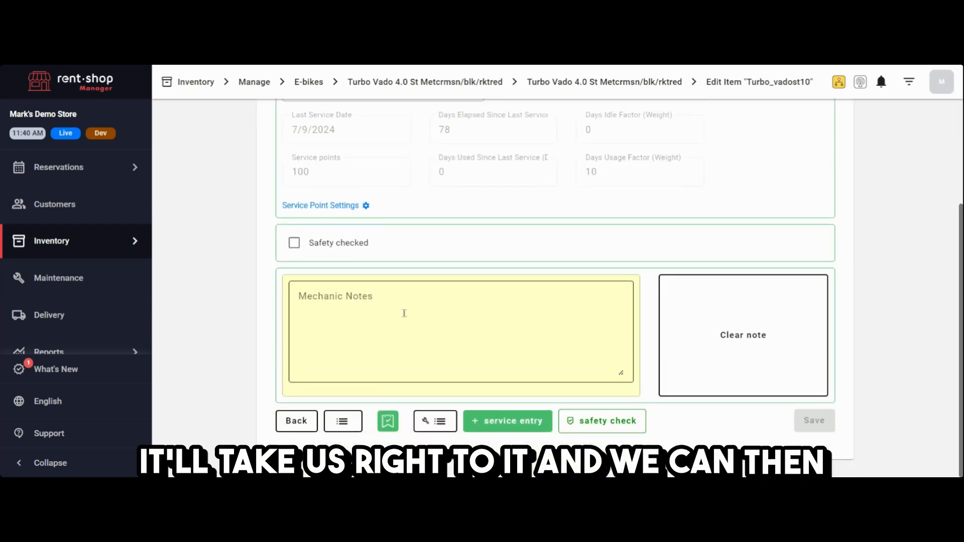
- Add and save a service entry for Turbo_VadoST10 with the service note "repair shift lever"
{"action": "left_click", "coordinate": [517, 425]}
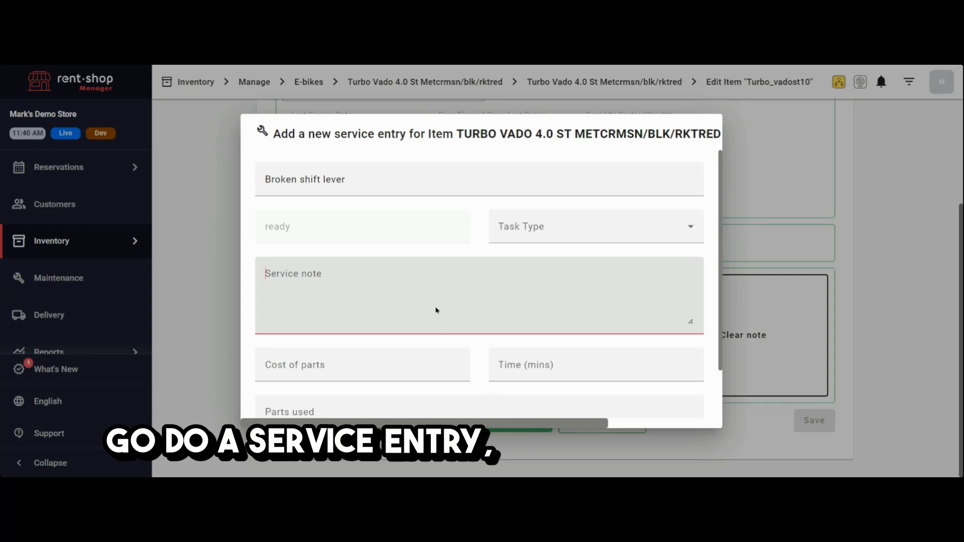
{"action": "left_click", "coordinate": [558, 236]}
{"action": "left_click", "coordinate": [359, 277]}
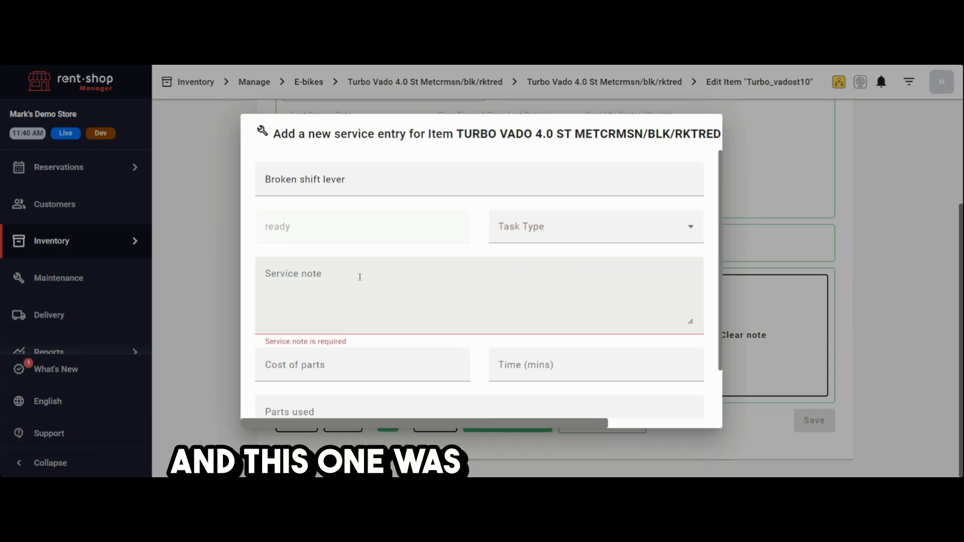
{"action": "type", "text": "rep"}
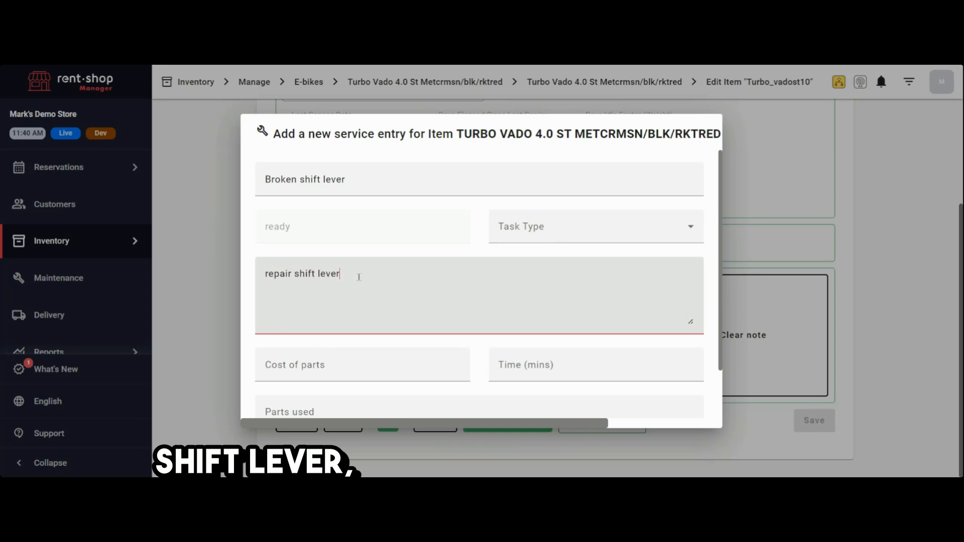
{"action": "type", "text": "air shift lever"}
{"action": "scroll", "coordinate": [506, 338], "scroll_direction": "down", "scroll_amount": 3}
{"action": "left_click", "coordinate": [679, 394]}
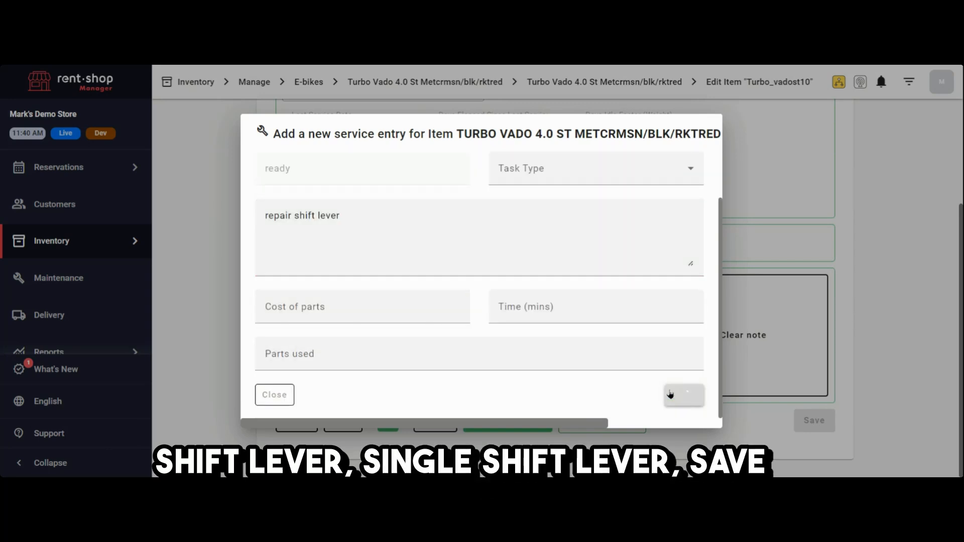
- Review the updated maintenance details and the service history of Turbo_VadoST10, and close the history
{"action": "scroll", "coordinate": [297, 204], "scroll_direction": "up", "scroll_amount": 3}
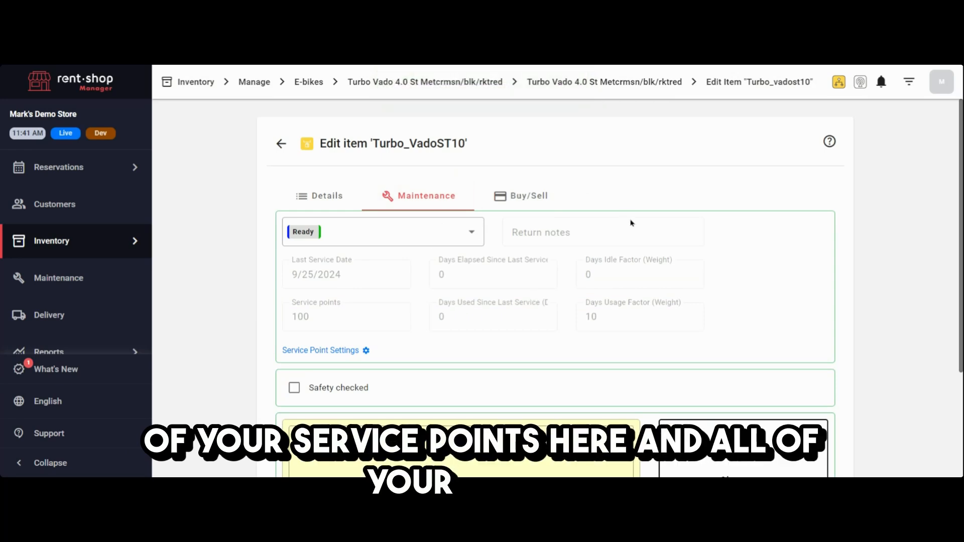
{"action": "scroll", "coordinate": [389, 338], "scroll_direction": "down", "scroll_amount": 3}
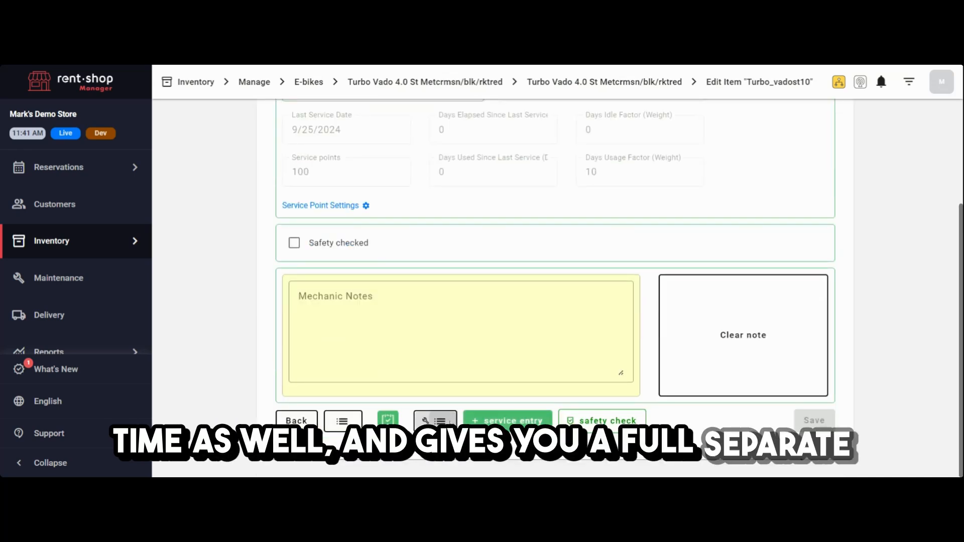
{"action": "left_click", "coordinate": [435, 421]}
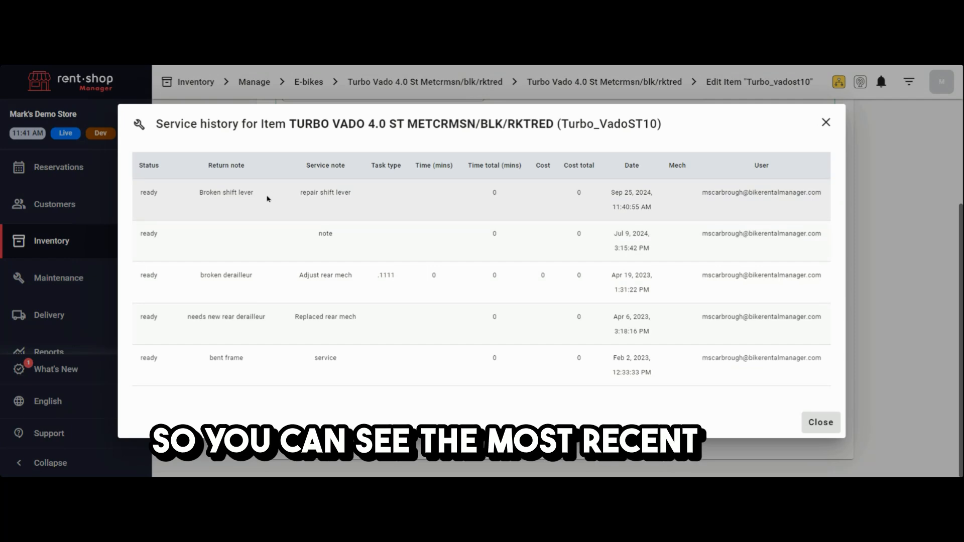
{"action": "left_click", "coordinate": [826, 123]}
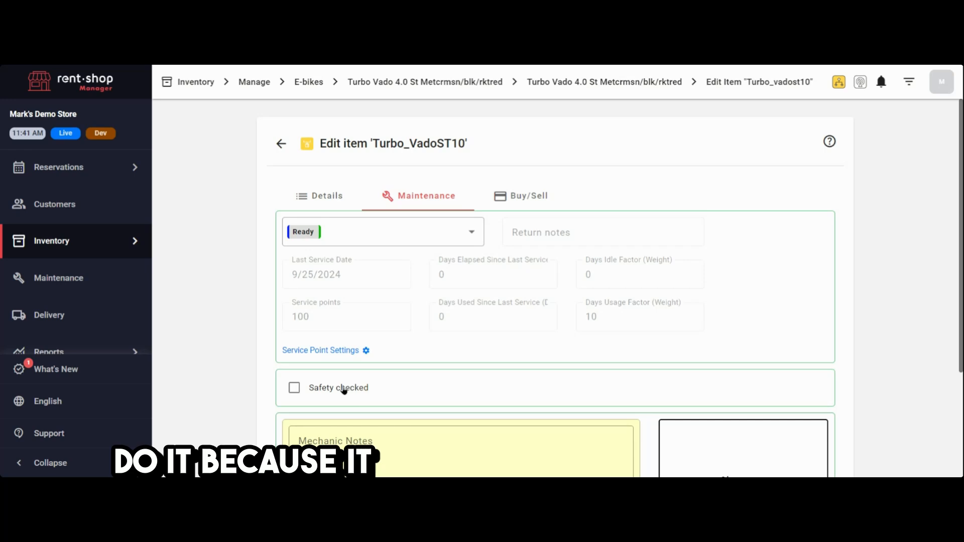
- Examine the fields of a blank service entry for Turbo_VadoST10 and close it without saving
{"action": "scroll", "coordinate": [413, 271], "scroll_direction": "down", "scroll_amount": 3}
{"action": "left_click", "coordinate": [506, 420]}
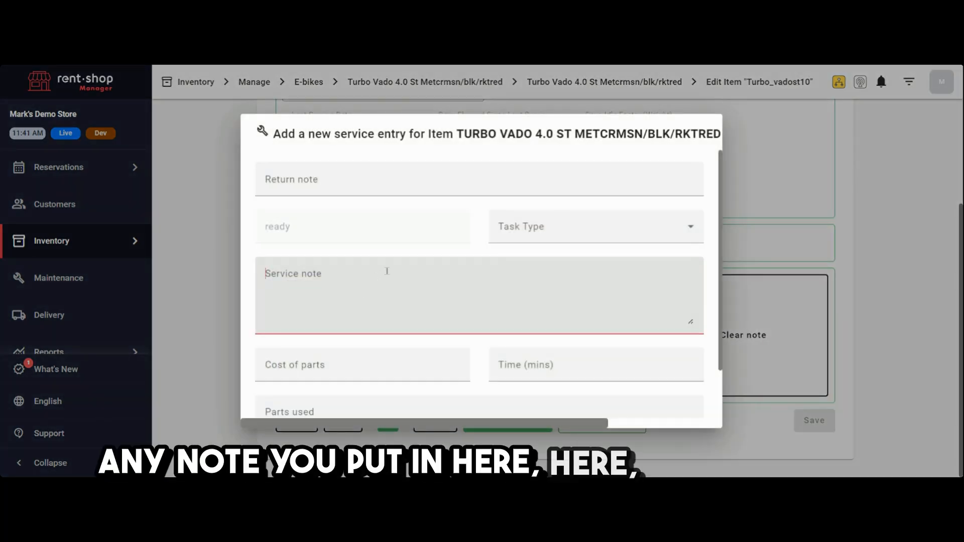
{"action": "scroll", "coordinate": [389, 276], "scroll_direction": "down", "scroll_amount": 1}
{"action": "scroll", "coordinate": [394, 276], "scroll_direction": "up", "scroll_amount": 1}
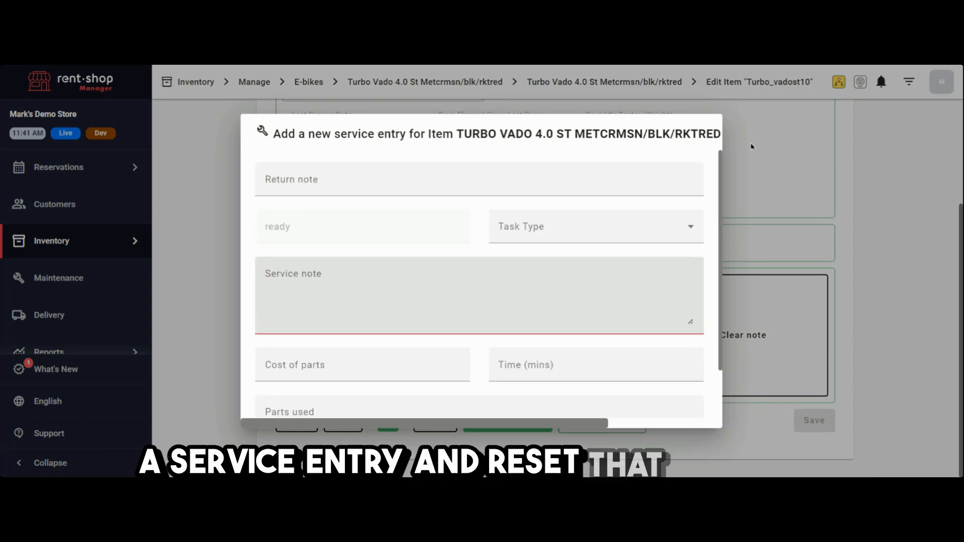
{"action": "left_click", "coordinate": [897, 163]}
{"action": "scroll", "coordinate": [586, 234], "scroll_direction": "up", "scroll_amount": 3}
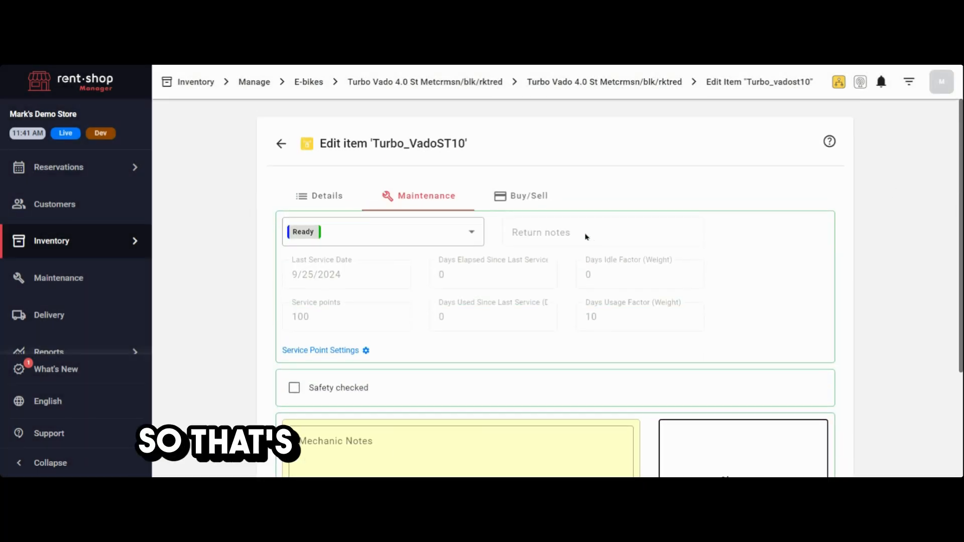
- Return to the Maintenance overview of the rental fleet
{"action": "left_click", "coordinate": [80, 278]}
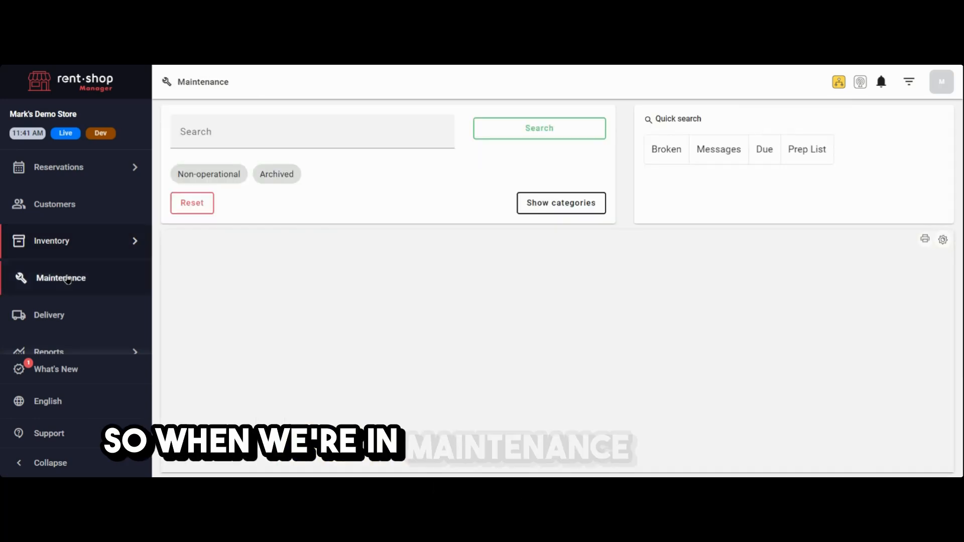